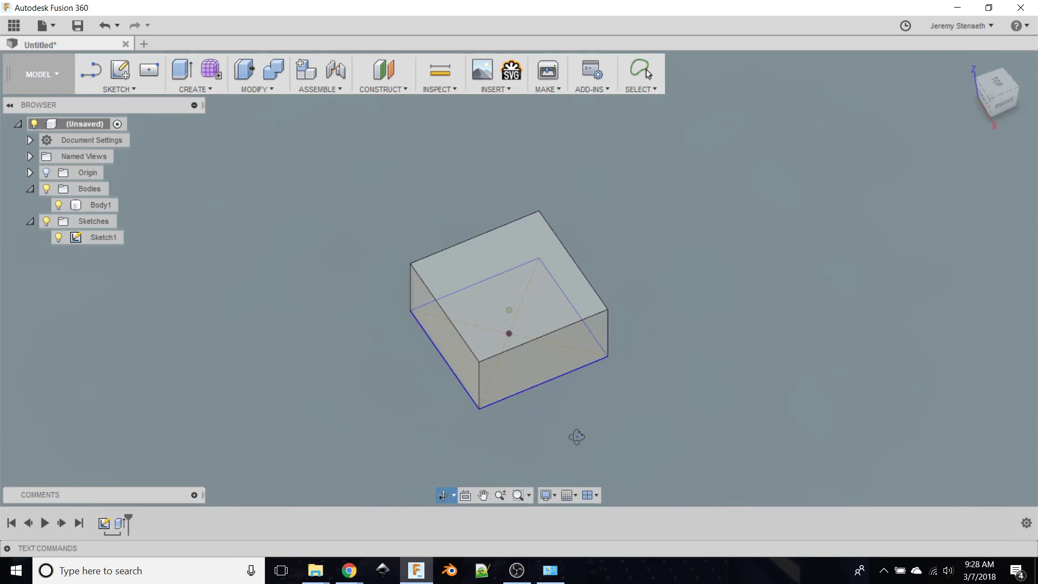
# Step: Switch to Chrome to view the Autodesk Fusion 360 free-trial page, and return to Fusion 360
pyautogui.press('Escape')
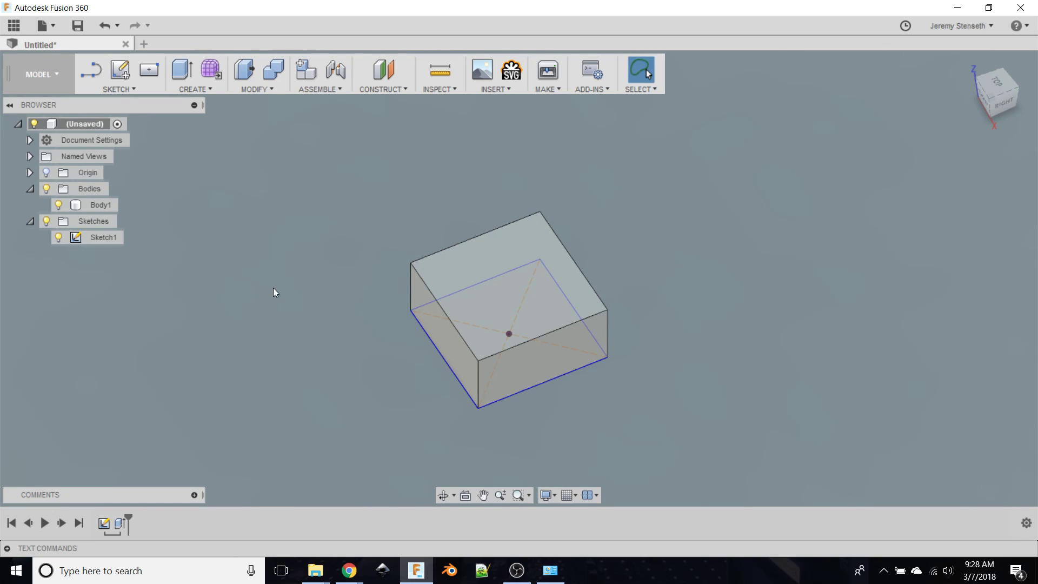
pyautogui.moveTo(410, 576)
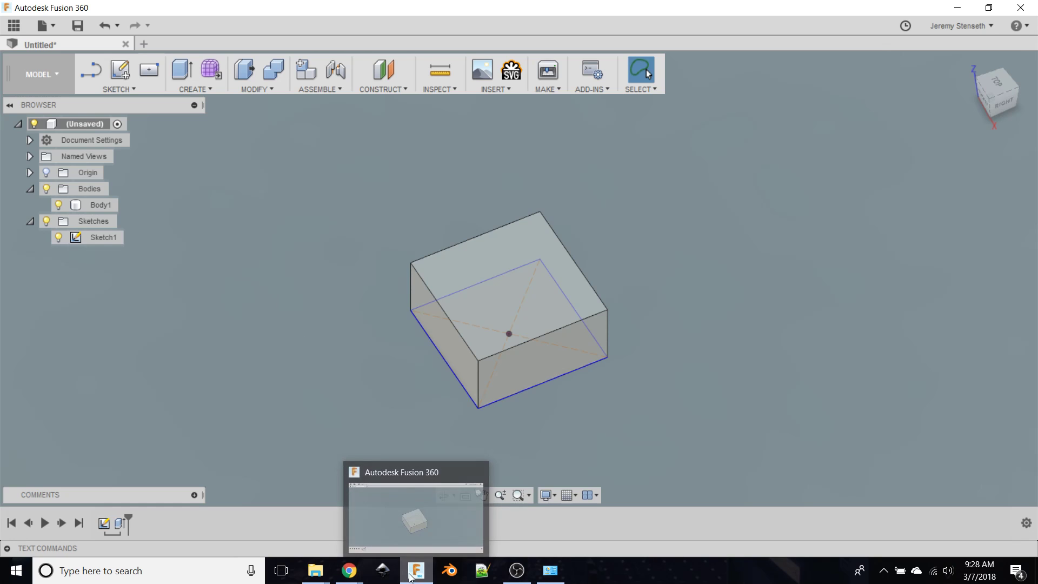
pyautogui.moveTo(349, 570)
pyautogui.click(402, 537)
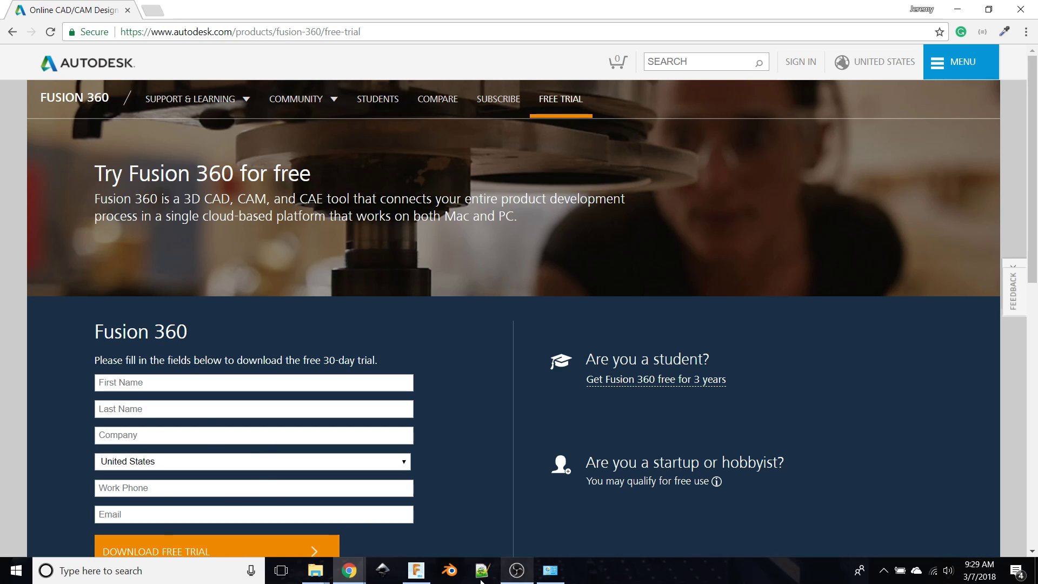
pyautogui.click(417, 570)
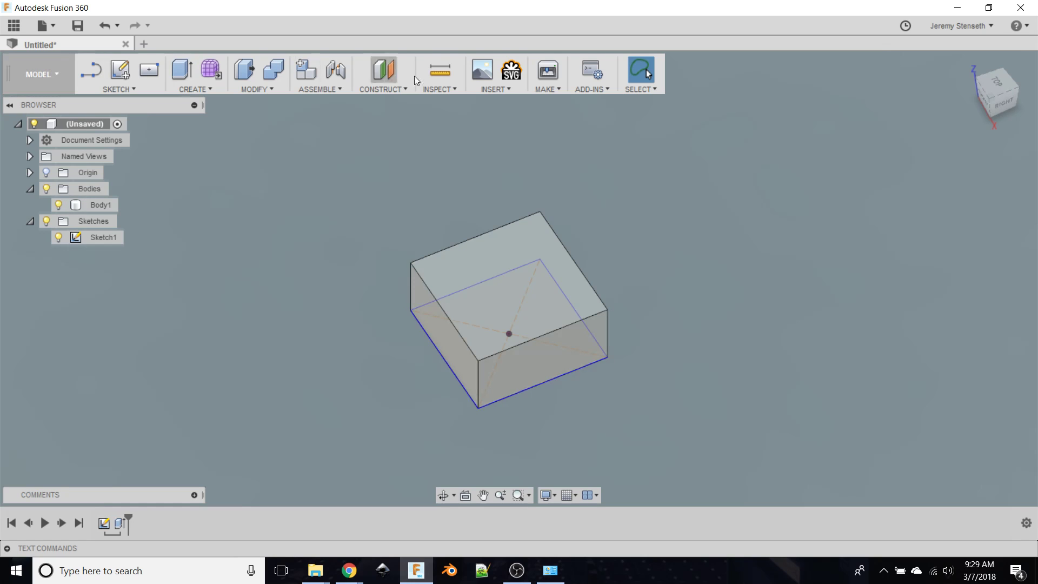
# Step: Remove the Center Rectangle command from the toolbar and add it back
pyautogui.click(129, 88)
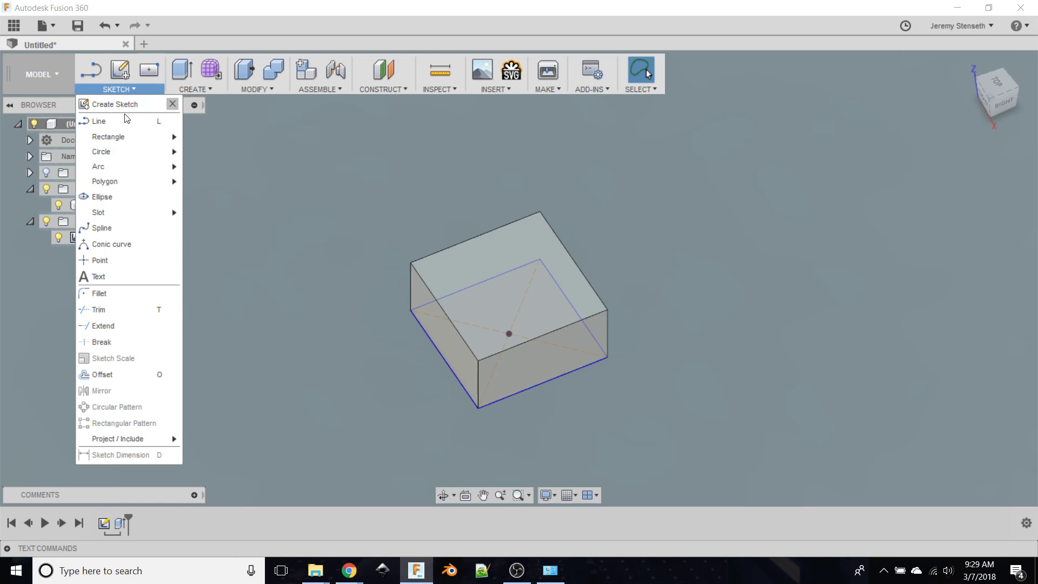
pyautogui.moveTo(131, 144)
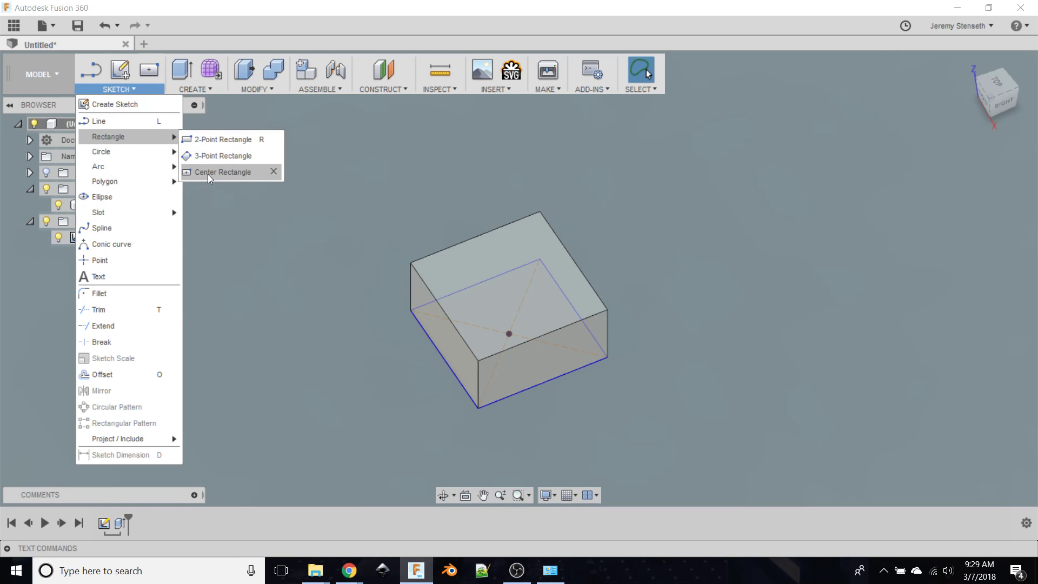
pyautogui.click(275, 172)
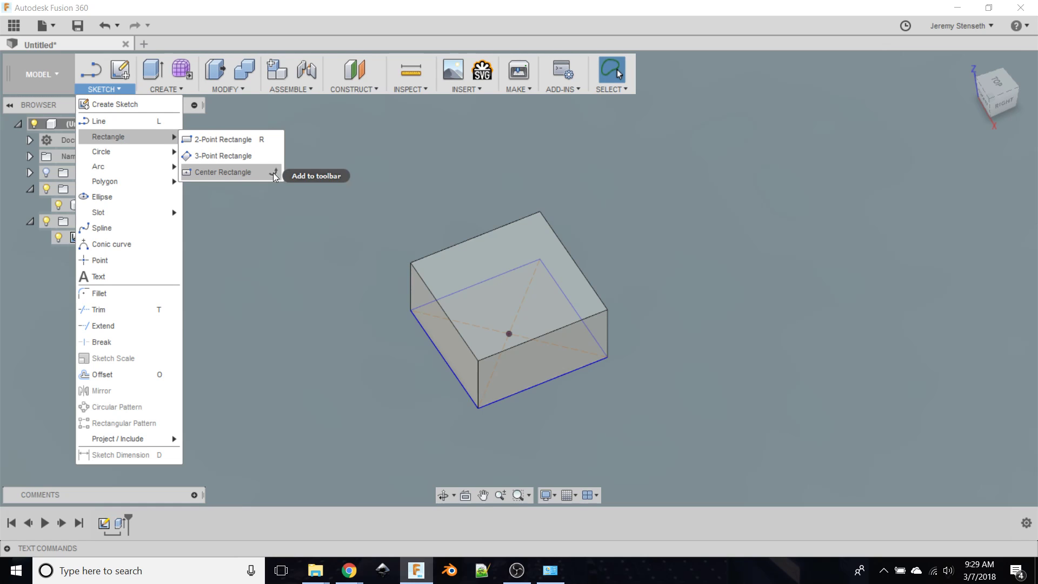
pyautogui.click(275, 172)
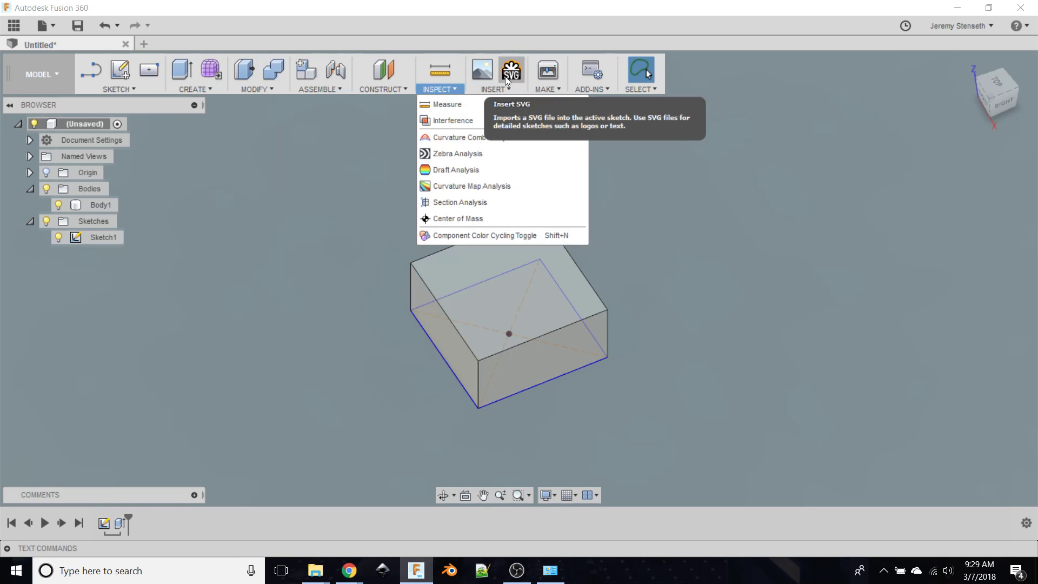
pyautogui.moveTo(502, 85)
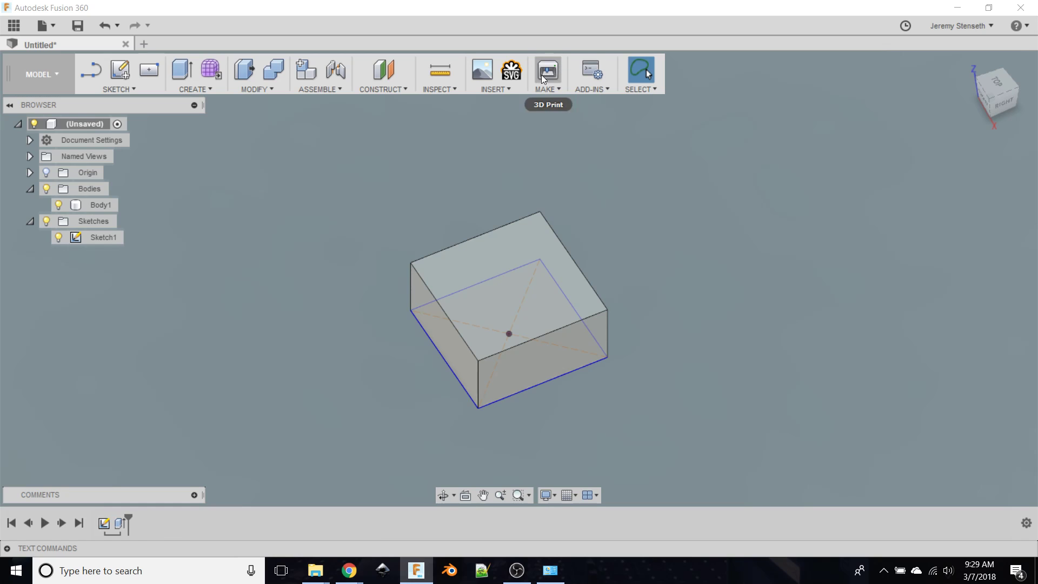
# Step: Close the current box design without keeping it and start a sketch on the horizontal XY plane of an empty design
pyautogui.click(126, 45)
pyautogui.click(540, 344)
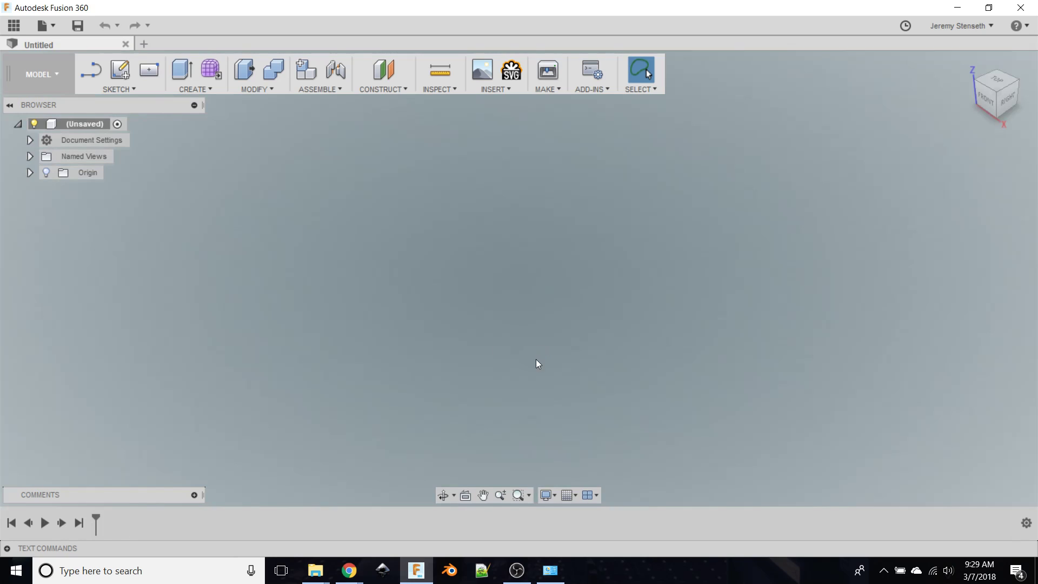
pyautogui.click(123, 72)
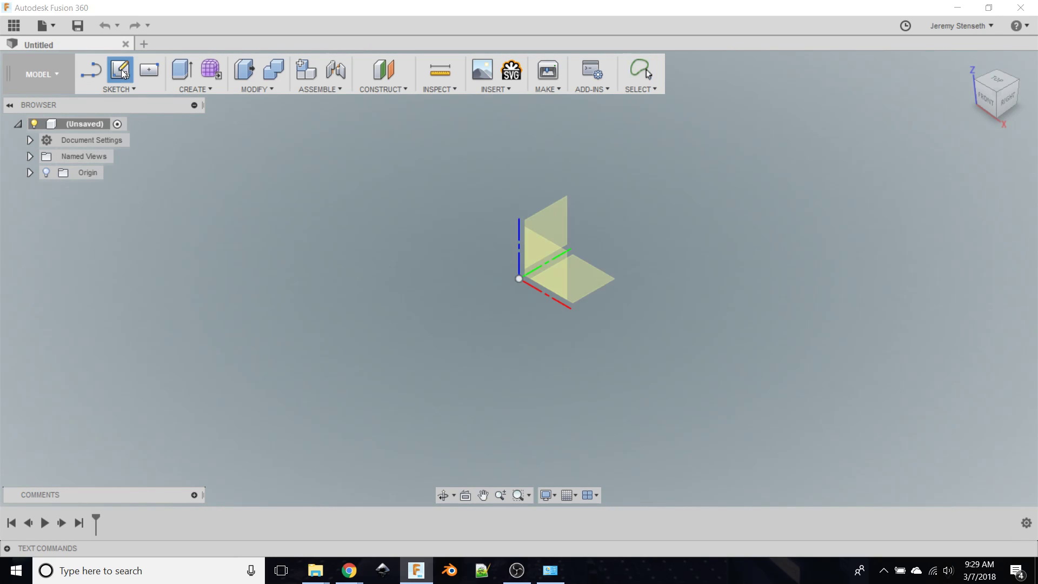
pyautogui.click(589, 277)
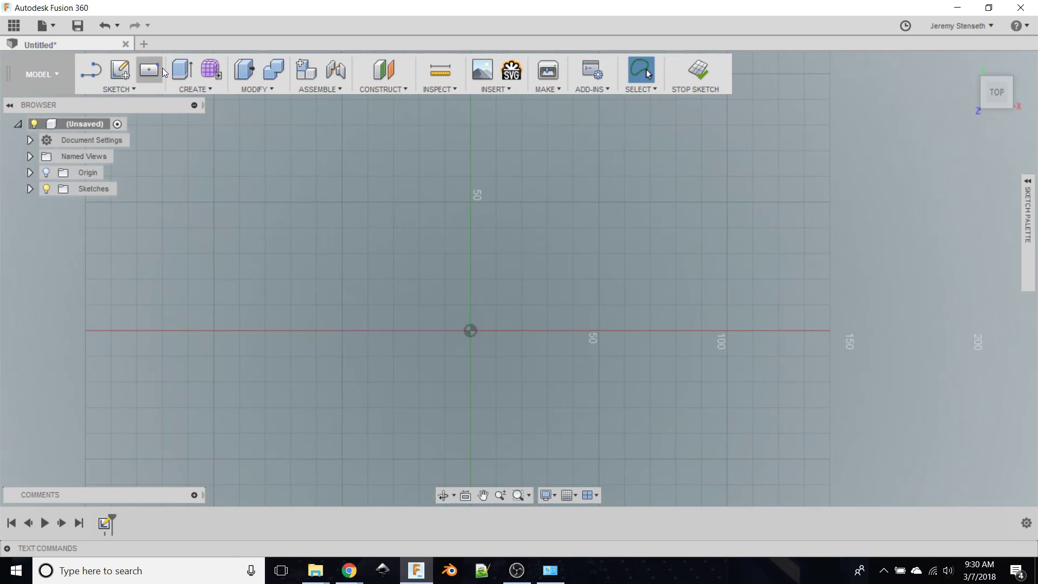
# Step: Sketch a center rectangle about 10 mm by 10 mm, centered on the origin
pyautogui.click(147, 68)
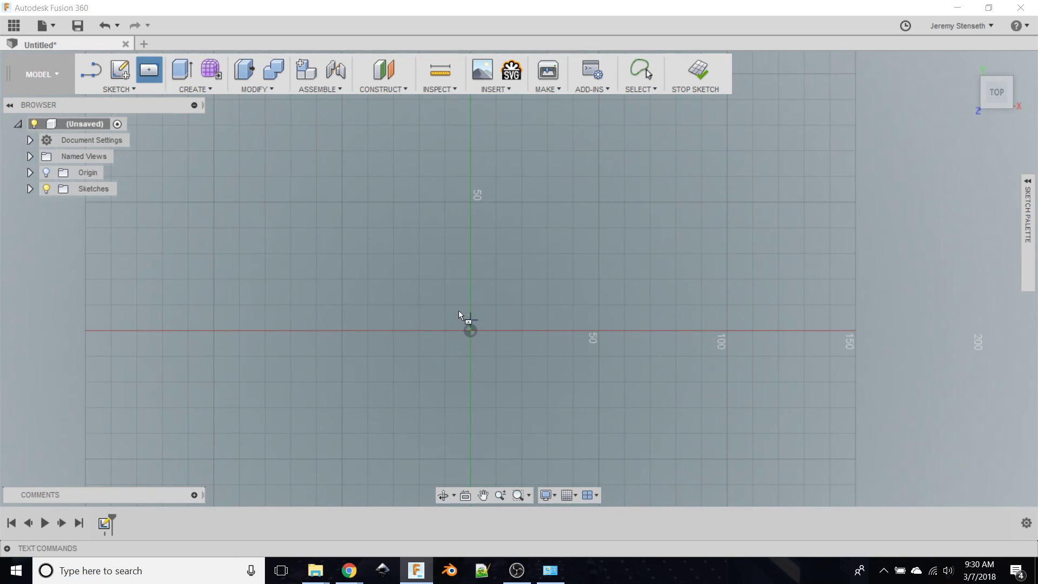
pyautogui.click(469, 332)
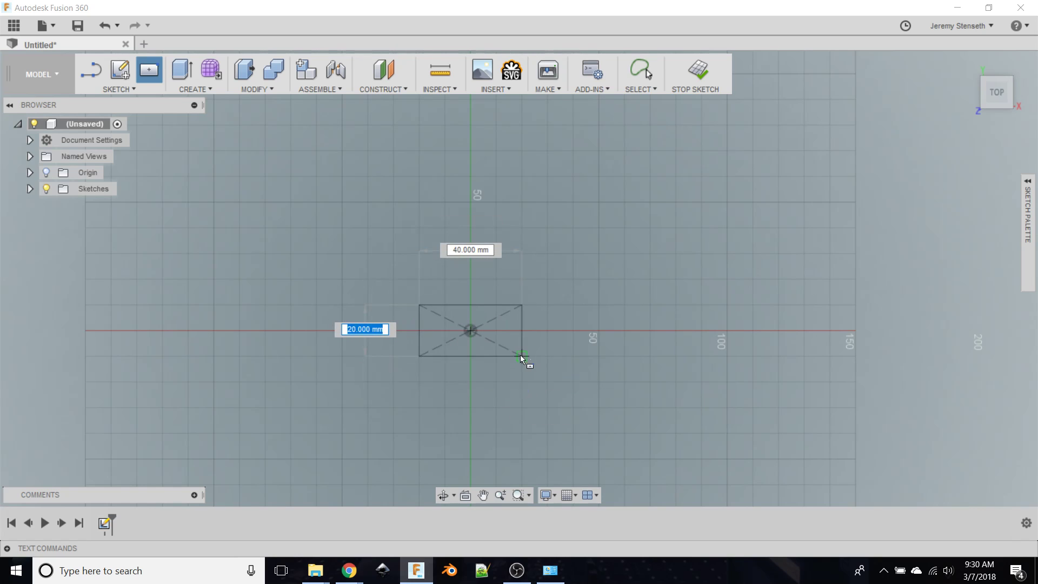
pyautogui.scroll(2, 488, 354)
pyautogui.scroll(3, 487, 358)
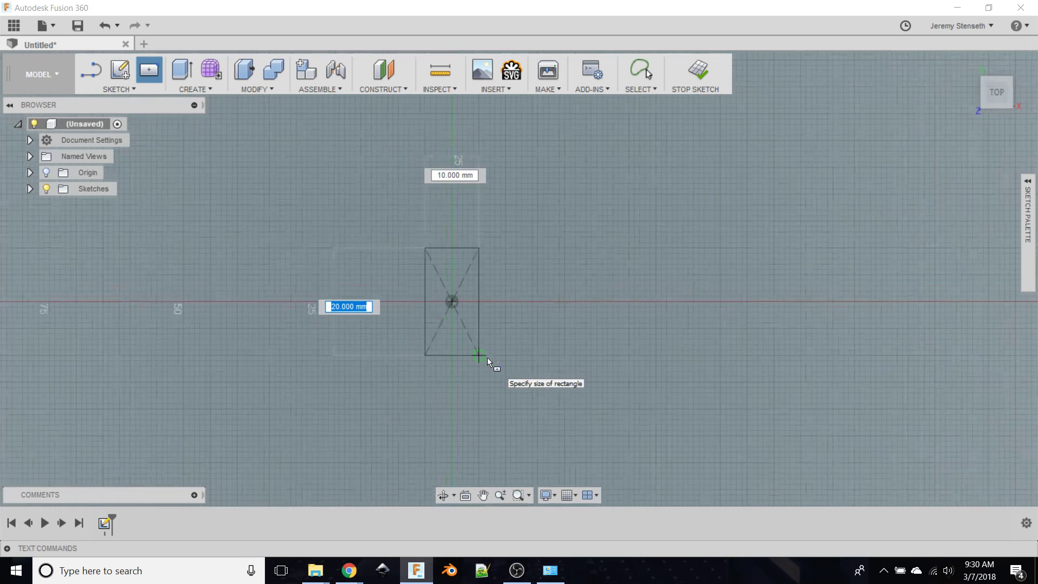
pyautogui.scroll(2, 508, 330)
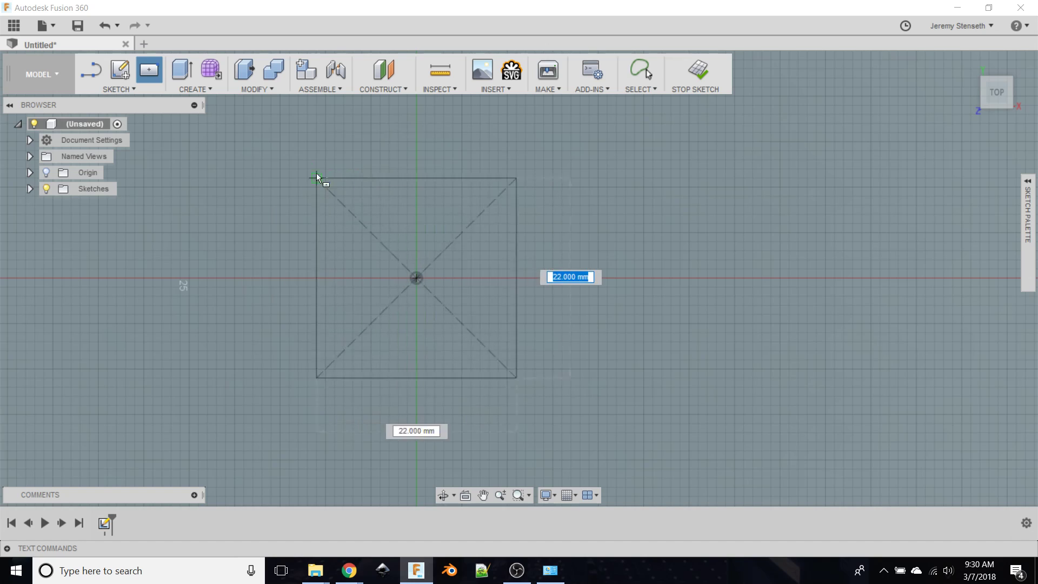
pyautogui.click(465, 322)
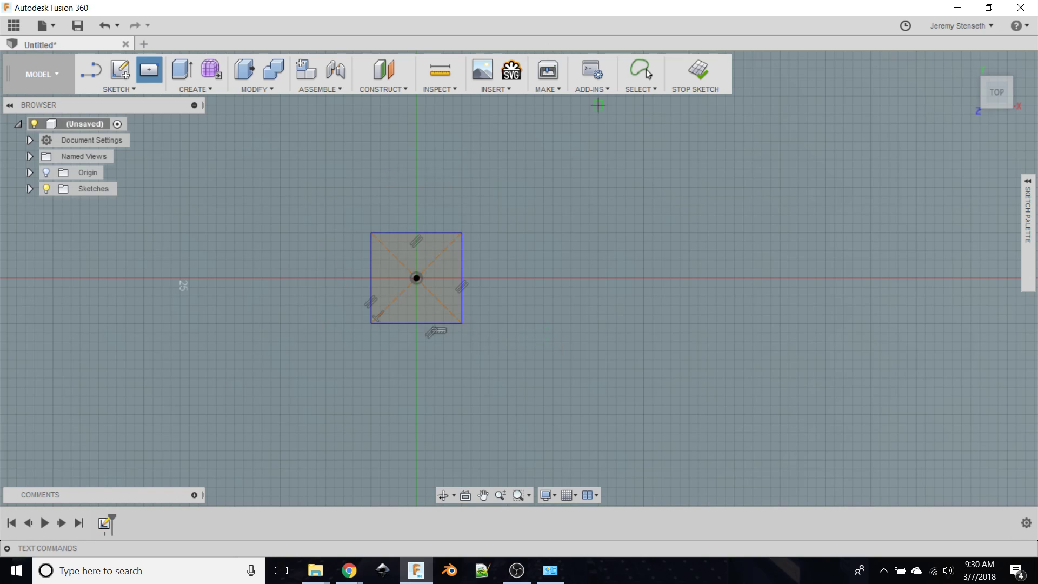
# Step: Extrude the square profile upward 5 mm as a new body
pyautogui.click(184, 70)
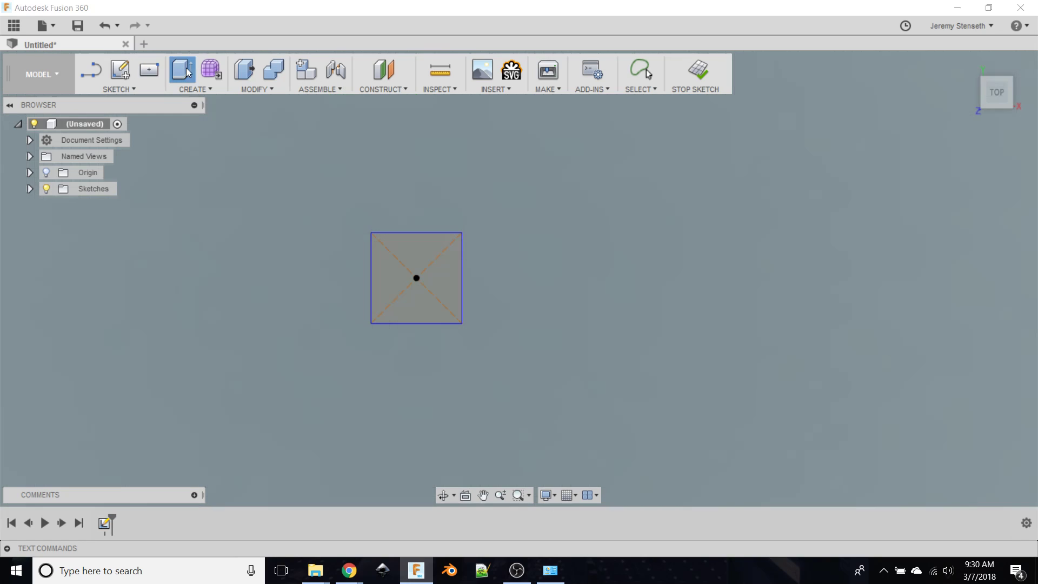
pyautogui.click(434, 247)
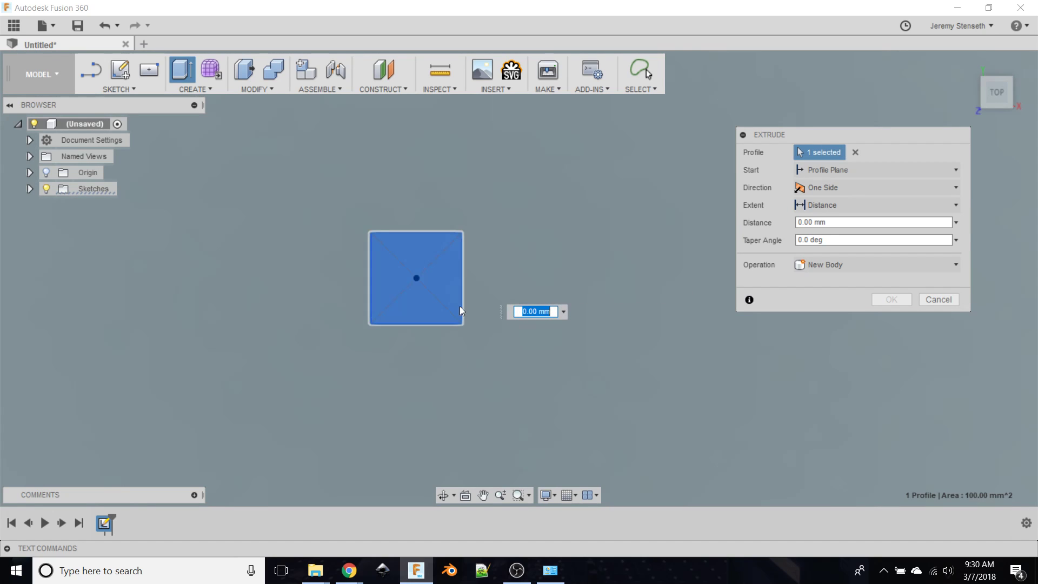
pyautogui.moveTo(1007, 100)
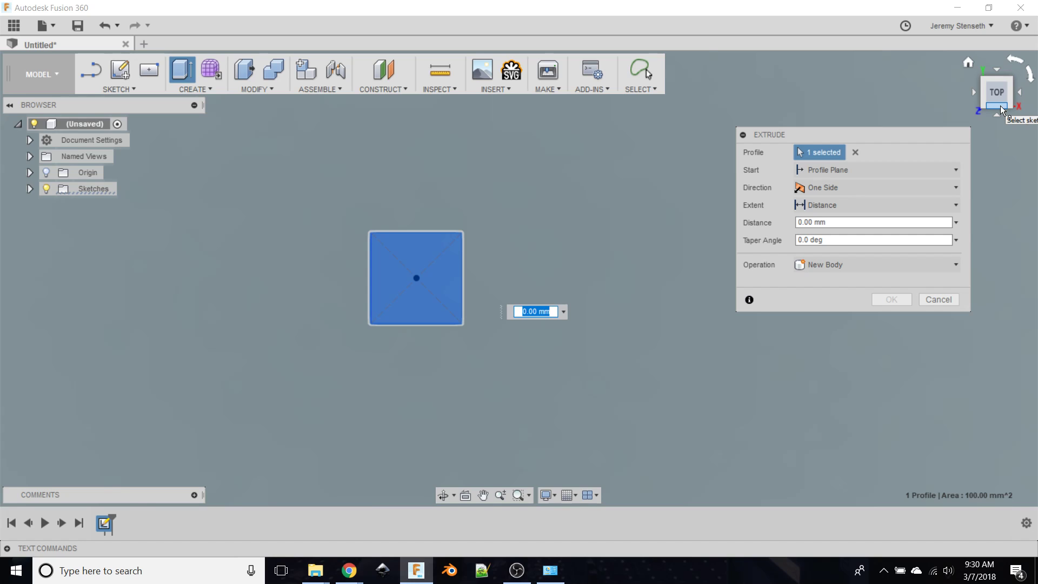
pyautogui.click(1000, 108)
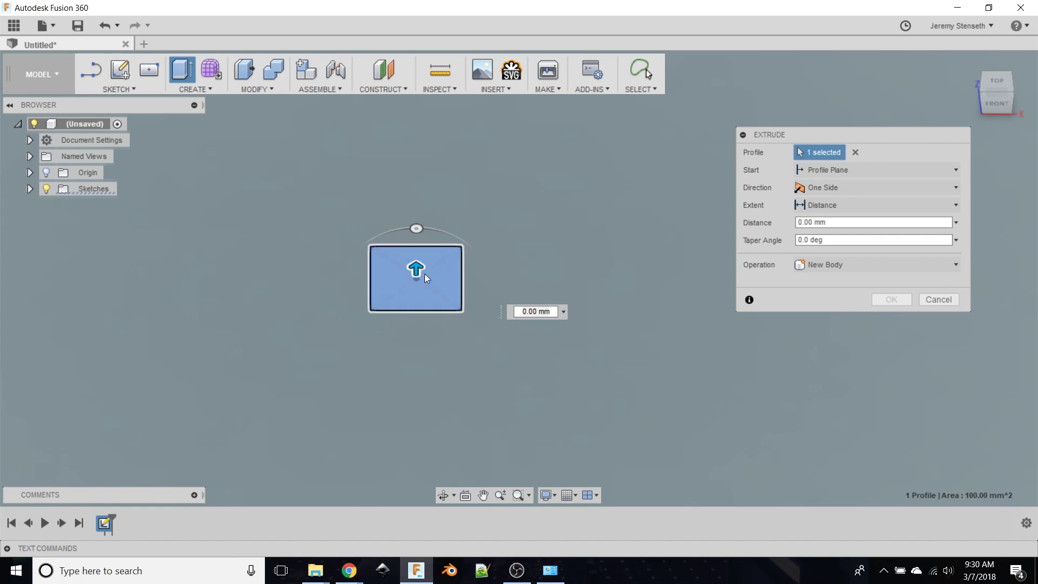
pyautogui.moveTo(414, 266); pyautogui.dragTo(414, 250)
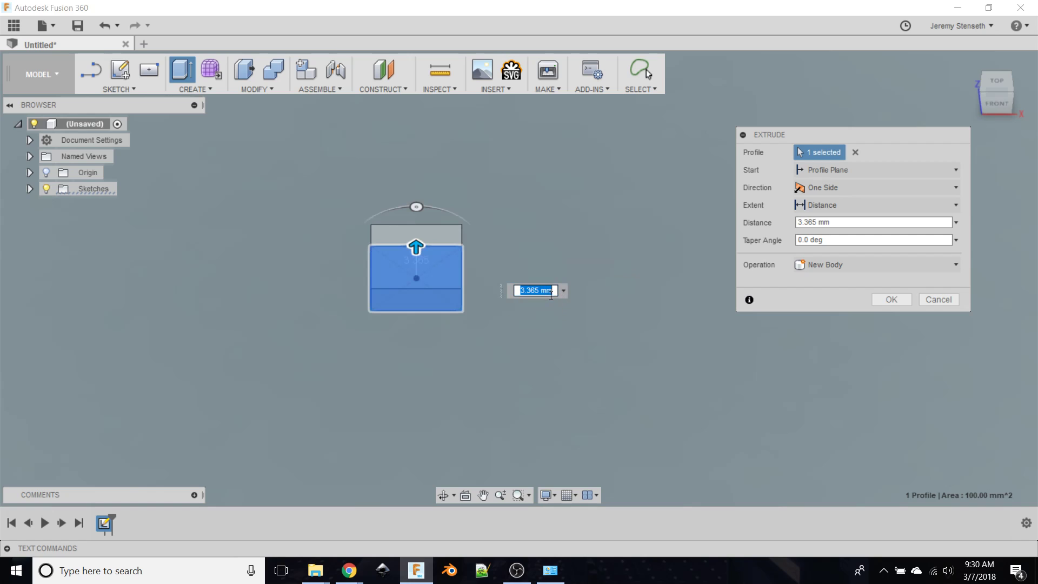
pyautogui.write('5')
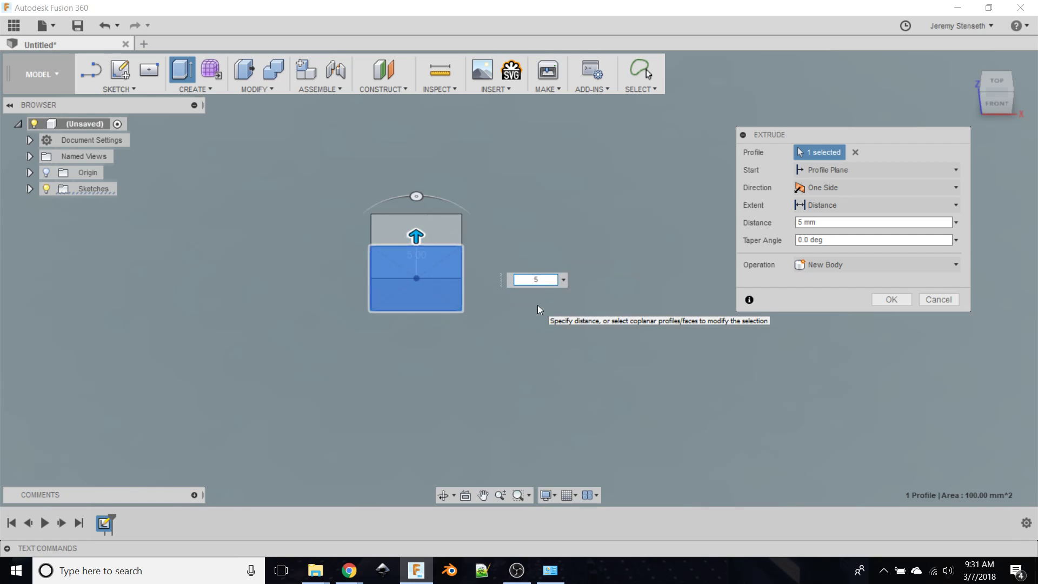
pyautogui.press('Return')
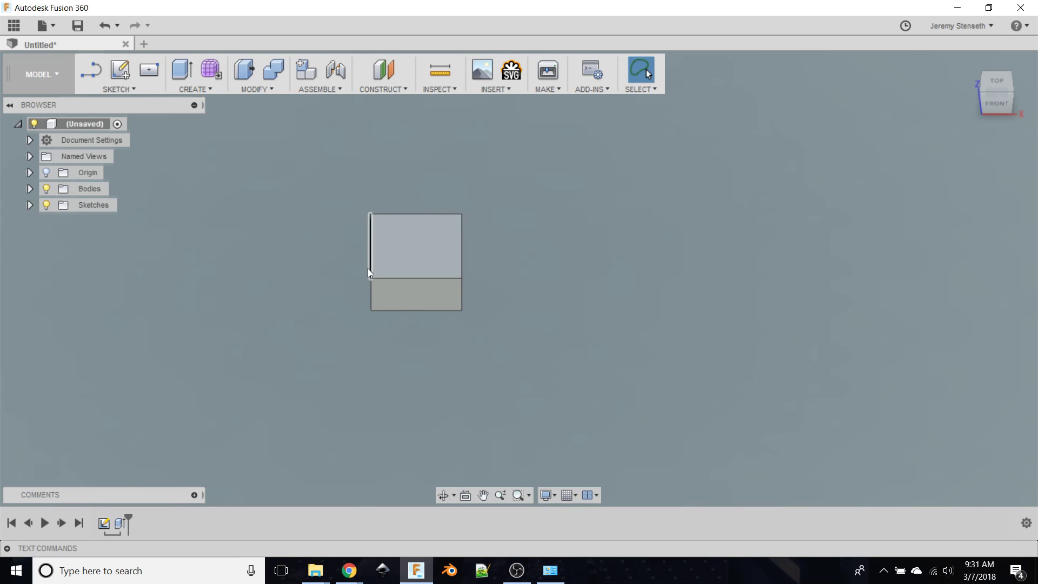
# Step: Inspect the extruded block from isometric, underside and front views, and from an angled view above
pyautogui.click(1011, 93)
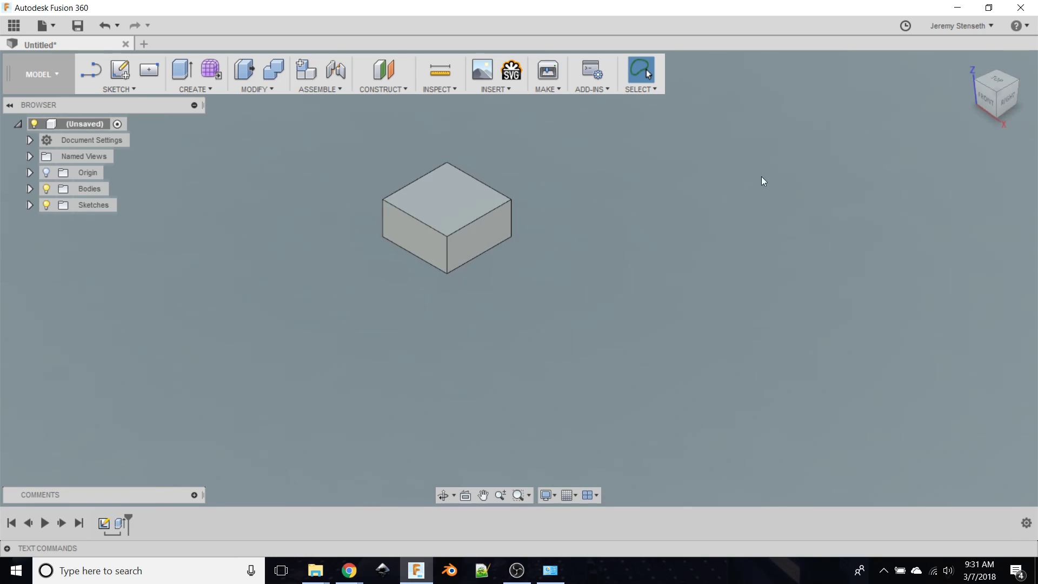
pyautogui.click(996, 107)
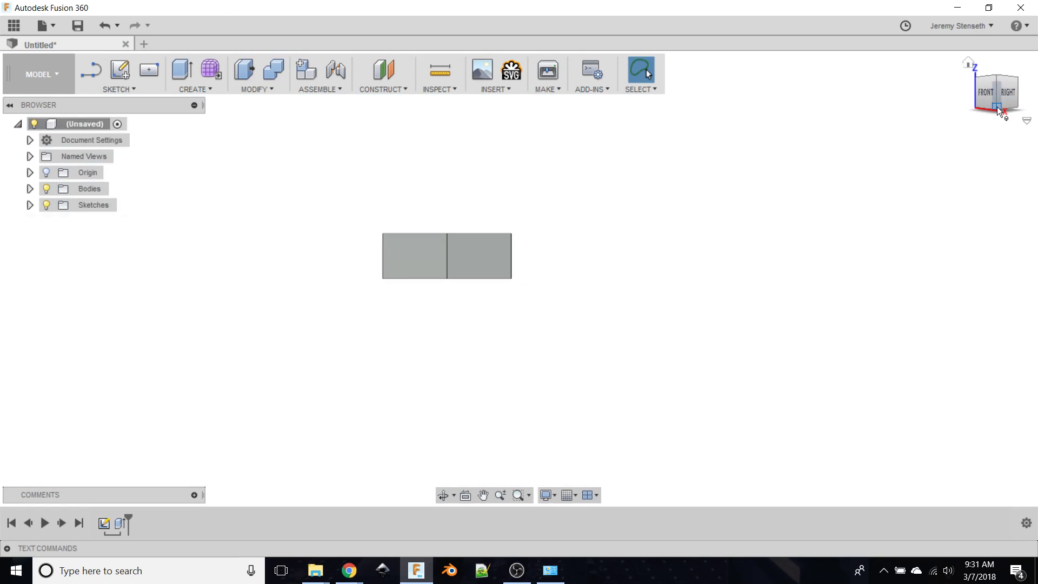
pyautogui.click(997, 106)
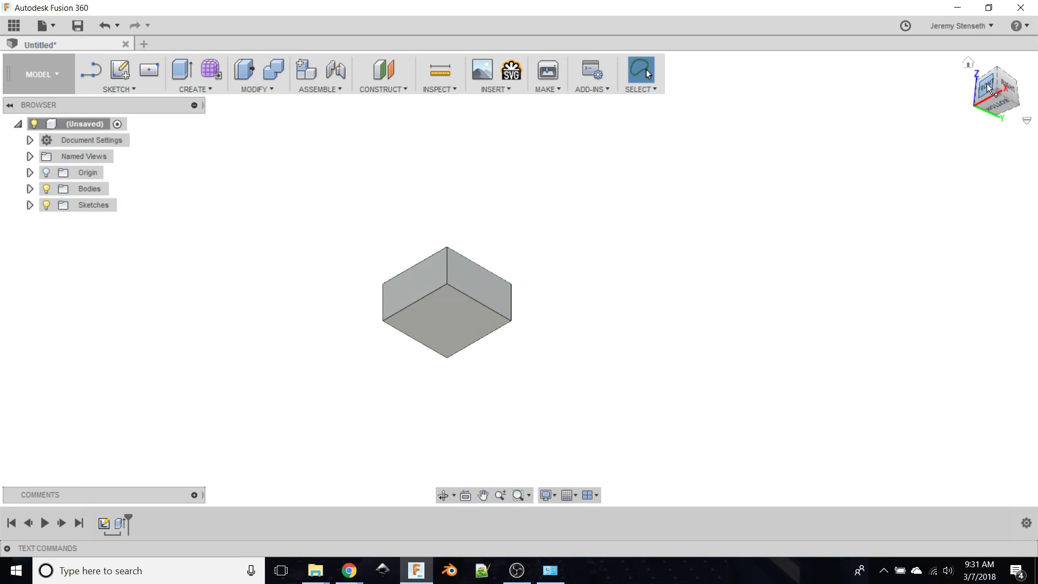
pyautogui.click(987, 87)
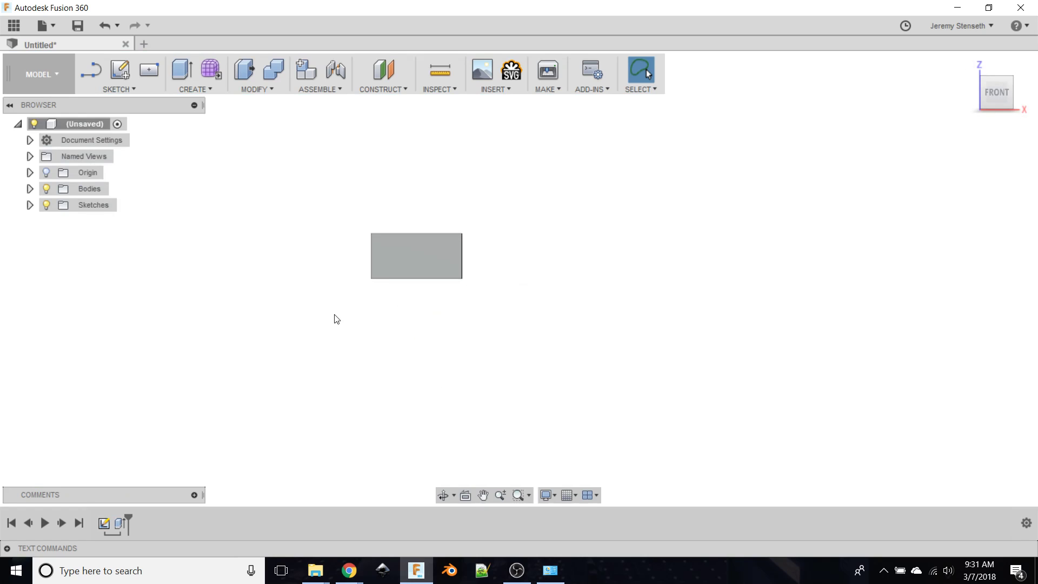
pyautogui.keyDown('shift'); pyautogui.moveTo(376, 268); pyautogui.dragTo(437, 370, button='middle'); pyautogui.keyUp('shift')
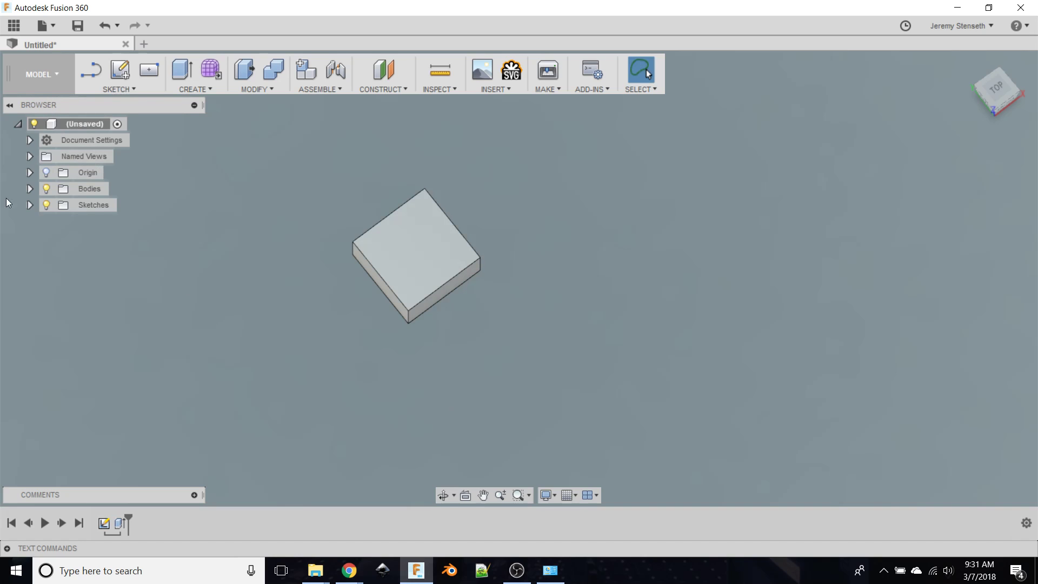
# Step: Expand the Bodies and Sketches folders, toggle the visibility of Body1 and Sketch1, and leave both shown
pyautogui.click(30, 189)
pyautogui.click(30, 221)
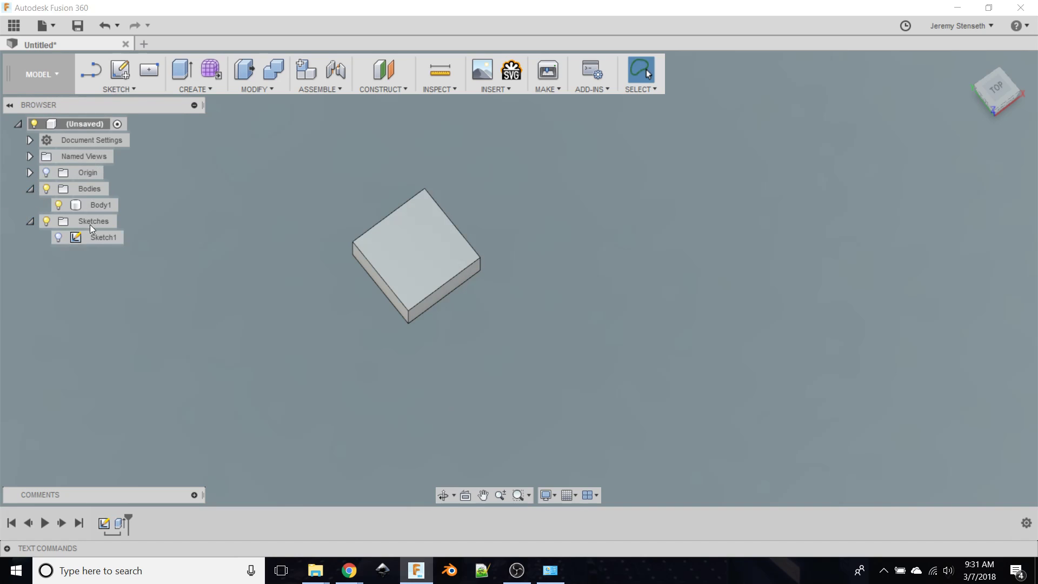
pyautogui.click(58, 206)
pyautogui.click(57, 205)
pyautogui.click(55, 238)
pyautogui.click(59, 238)
pyautogui.click(59, 238)
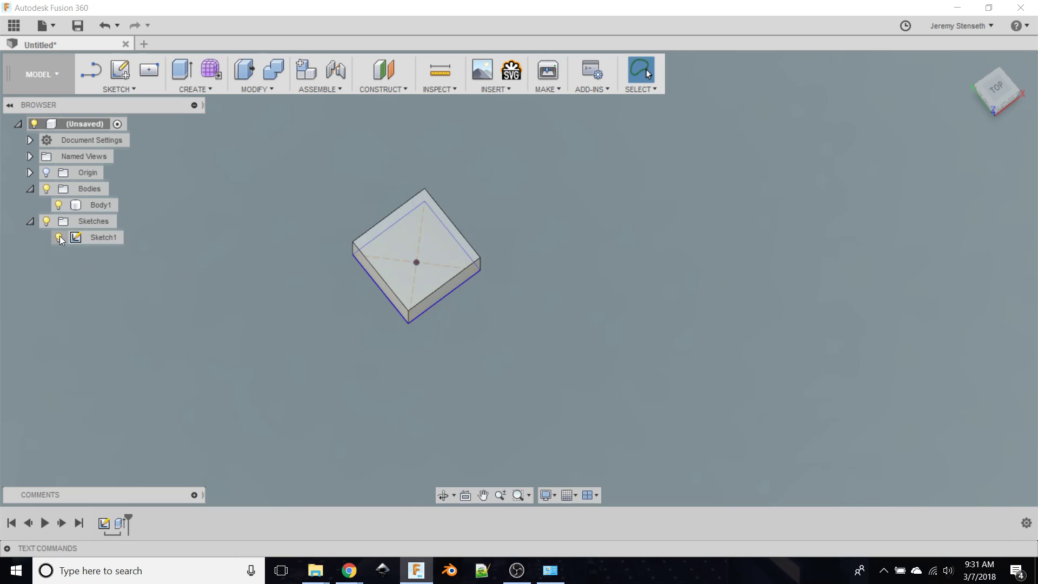
pyautogui.click(59, 205)
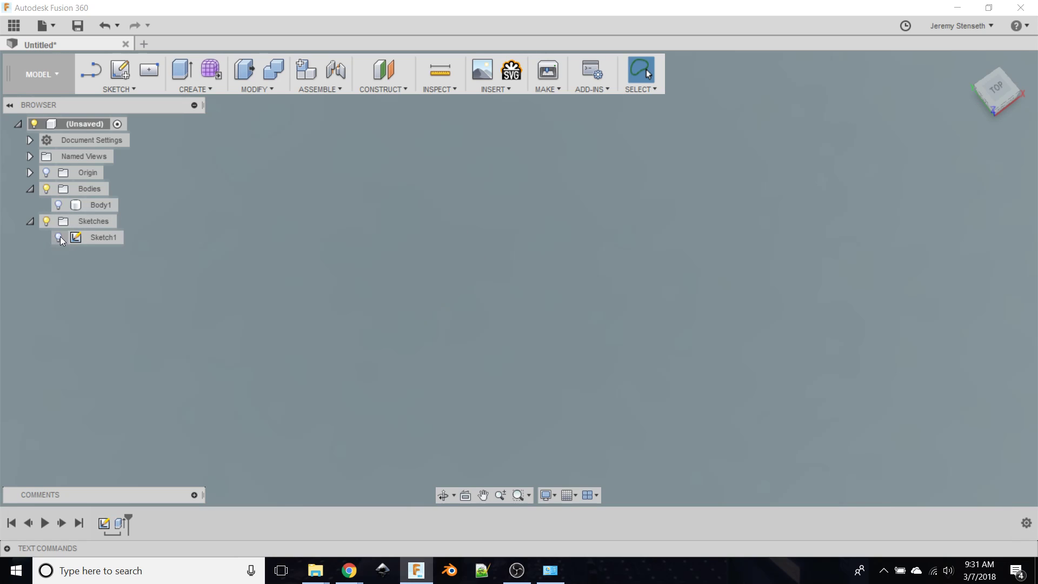
pyautogui.click(59, 204)
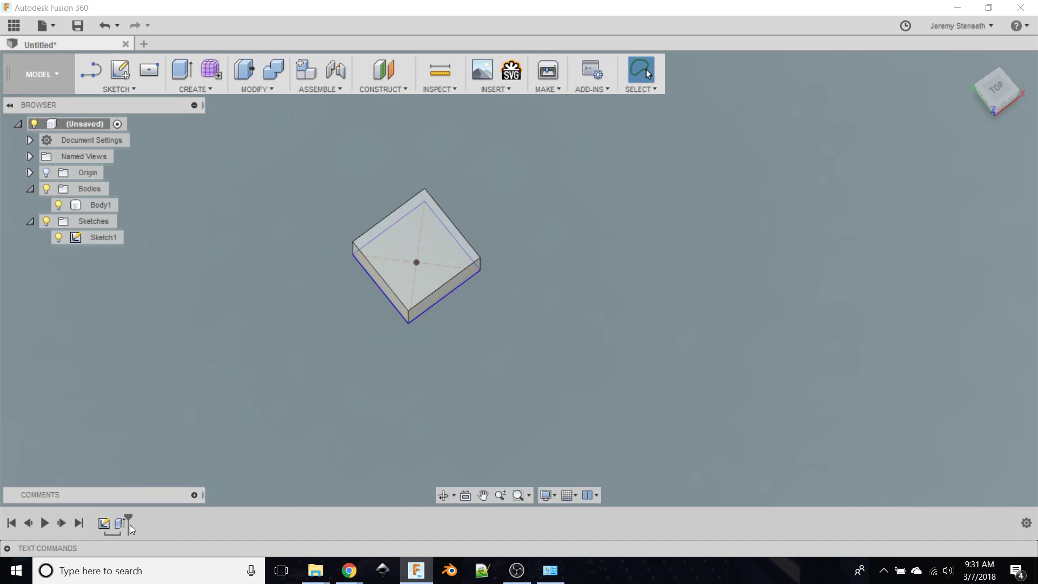
# Step: Roll the timeline back to before the extrusion and restore it to the end
pyautogui.moveTo(129, 520)
pyautogui.mouseDown()
pyautogui.moveTo(95, 520)
pyautogui.moveTo(111, 520)
pyautogui.mouseUp()
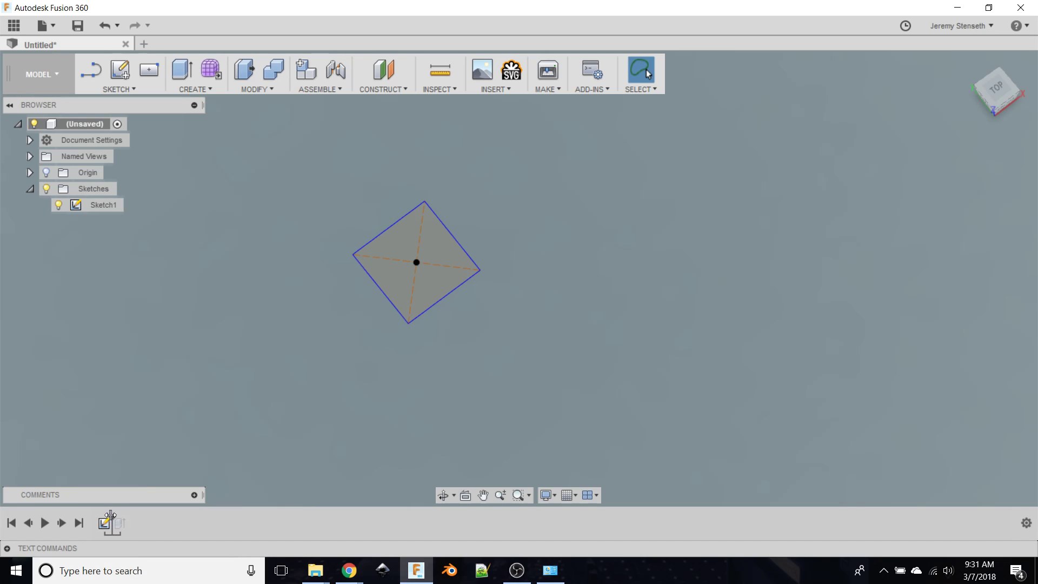
pyautogui.moveTo(110, 514); pyautogui.dragTo(128, 516)
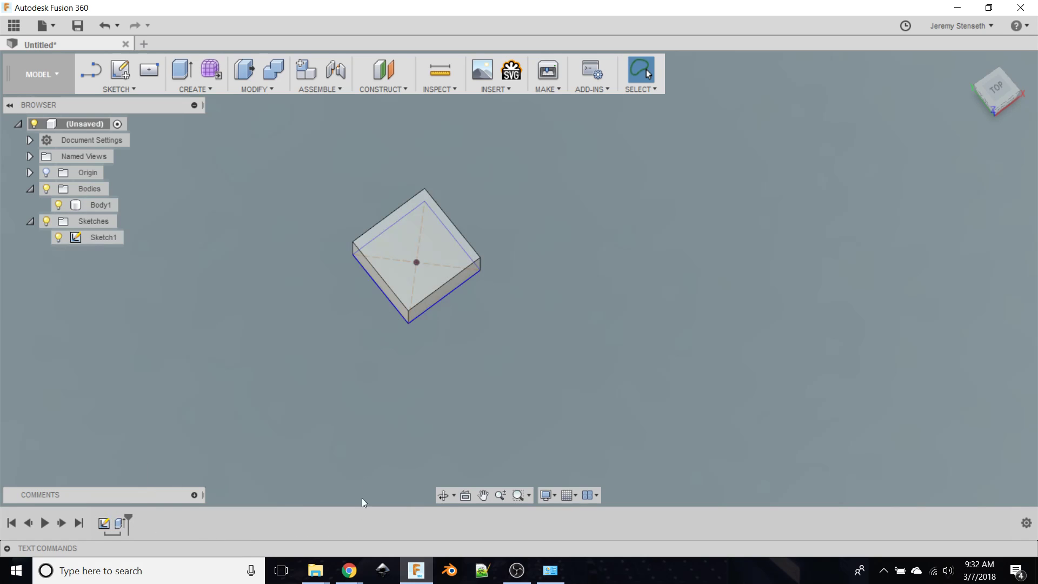
# Step: Hide Sketch1 and set up a 3D Print export of the block with sending to the print utility turned off
pyautogui.moveTo(128, 516)
pyautogui.mouseDown()
pyautogui.moveTo(97, 521)
pyautogui.moveTo(104, 544)
pyautogui.moveTo(143, 515)
pyautogui.mouseUp()
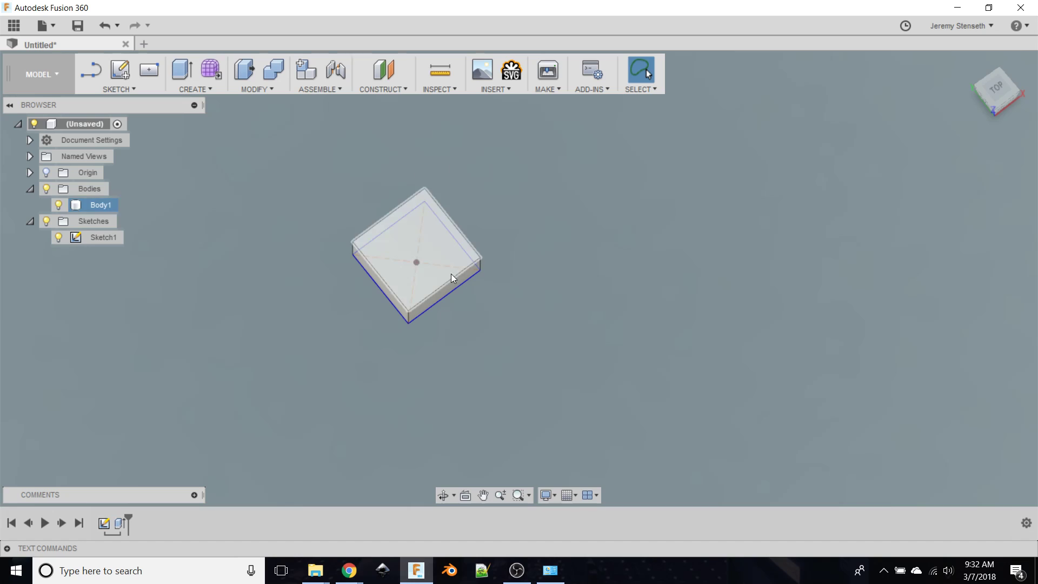
pyautogui.click(59, 238)
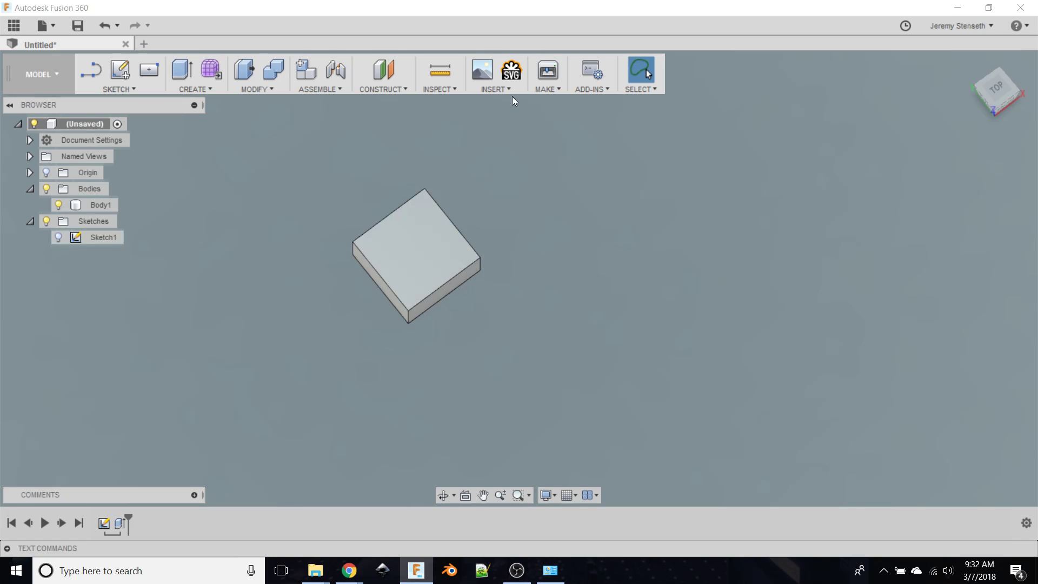
pyautogui.click(545, 72)
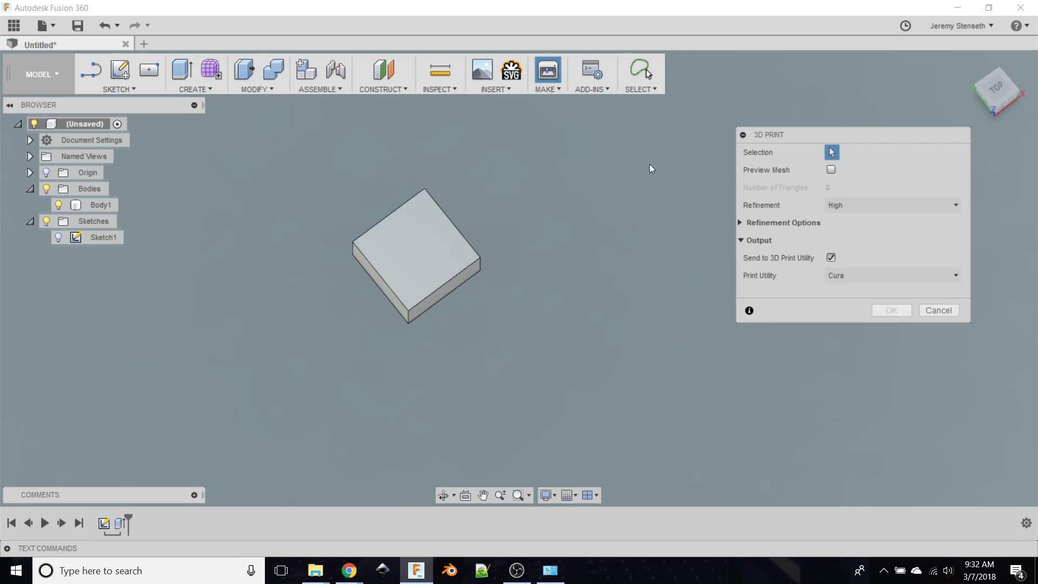
pyautogui.click(830, 258)
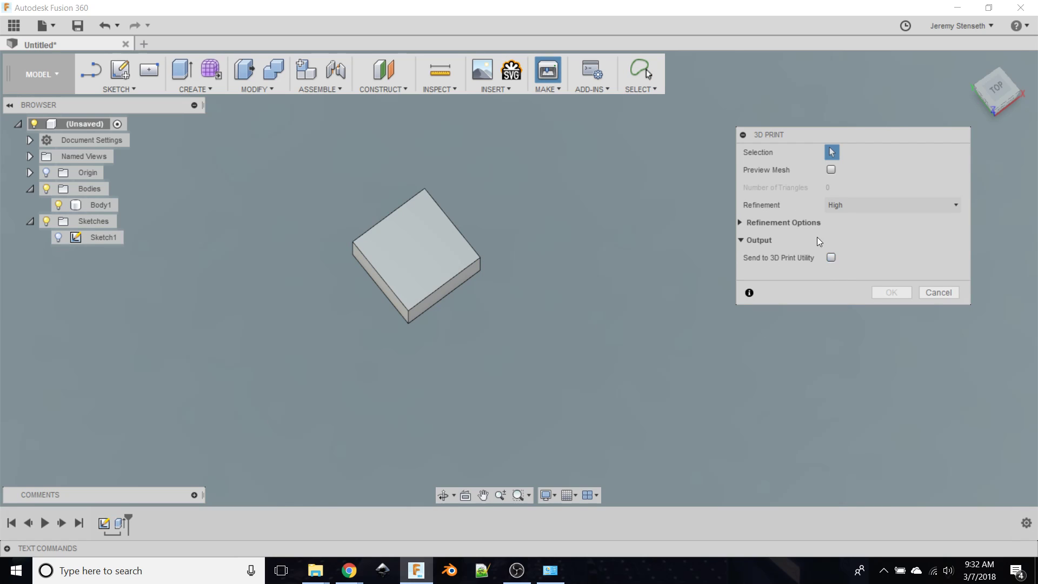
pyautogui.click(412, 270)
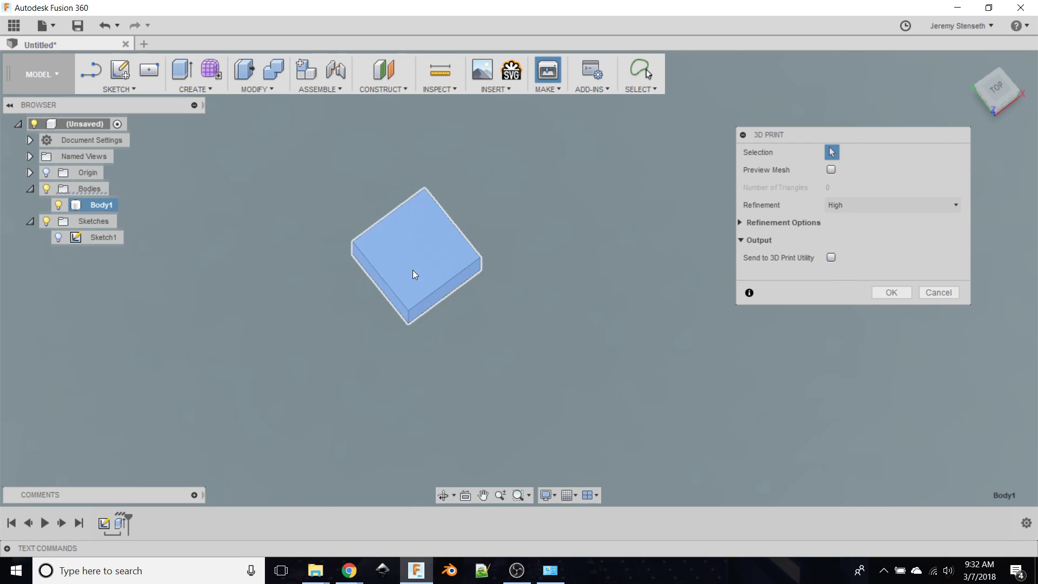
# Step: Export the block as an STL file named cube in the Downloads folder, replacing the existing file
pyautogui.click(889, 293)
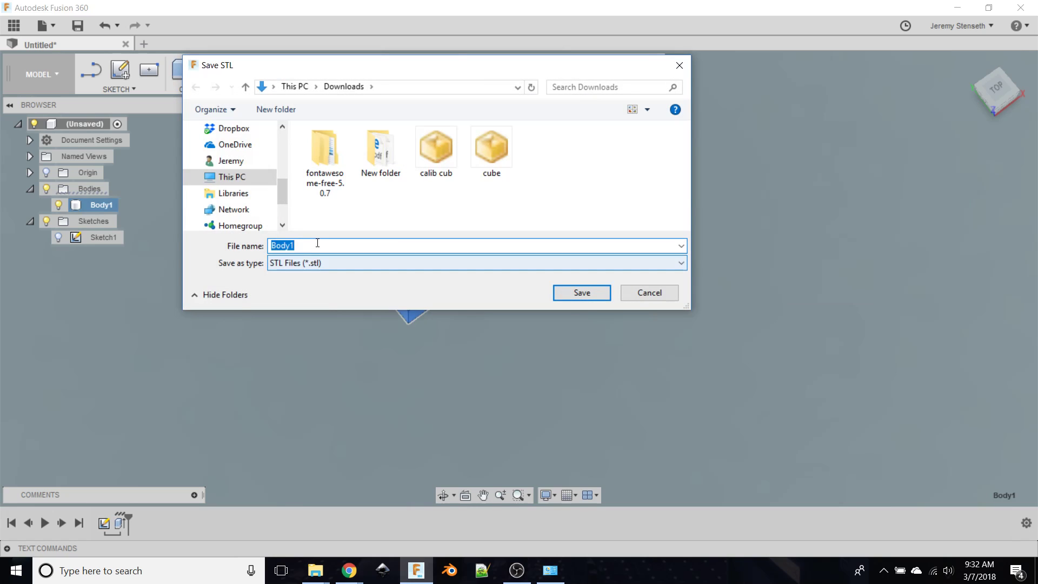
pyautogui.write('cube')
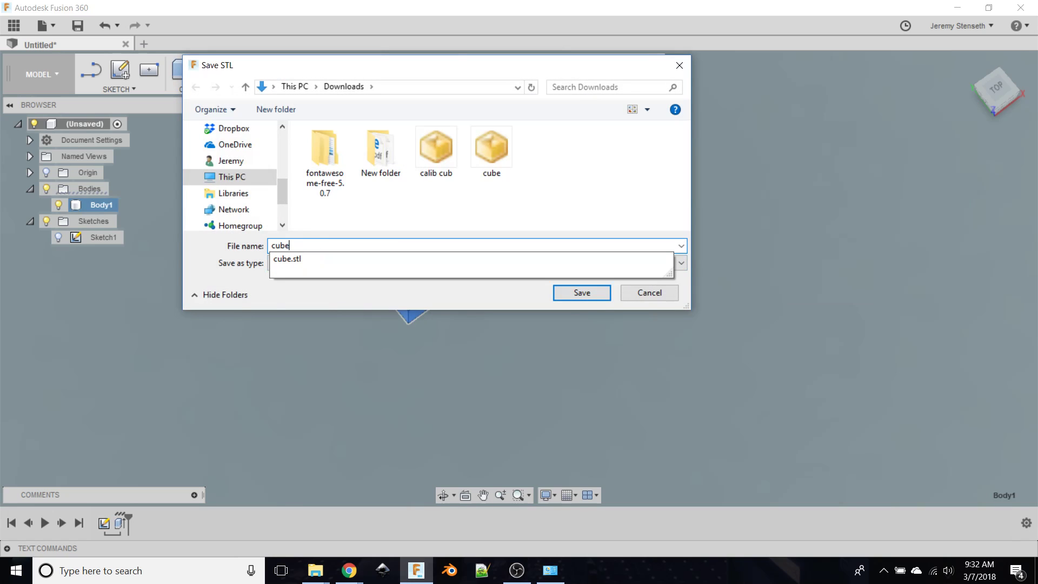
pyautogui.press('Return')
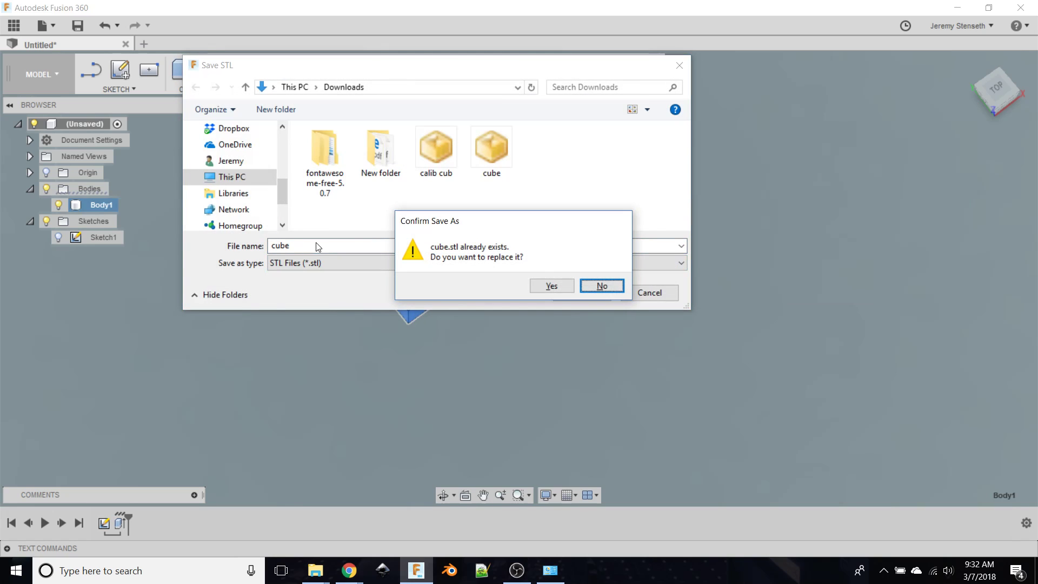
pyautogui.click(559, 286)
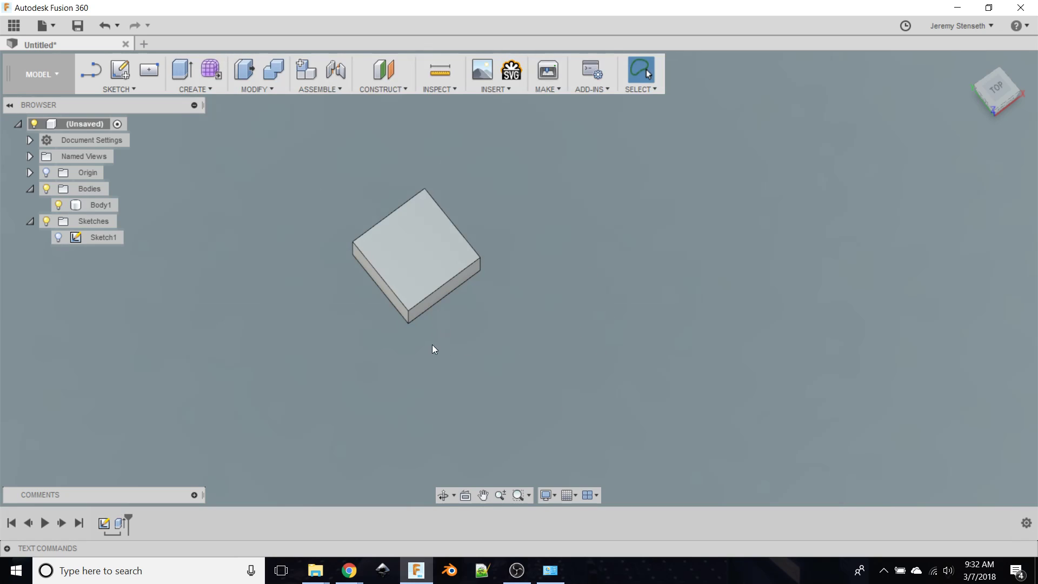
# Step: Inspect the block up close, from the home isometric view, and from an orbited angle above its front face
pyautogui.scroll(-2, 436, 342)
pyautogui.scroll(5, 463, 346)
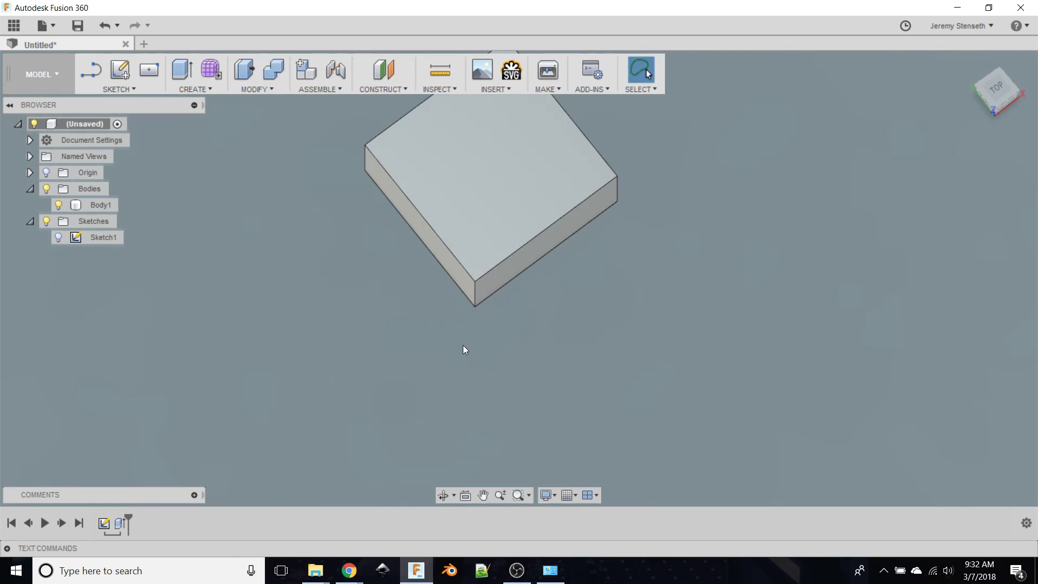
pyautogui.scroll(7, 551, 286)
pyautogui.moveTo(592, 322); pyautogui.dragTo(512, 394, button='middle')
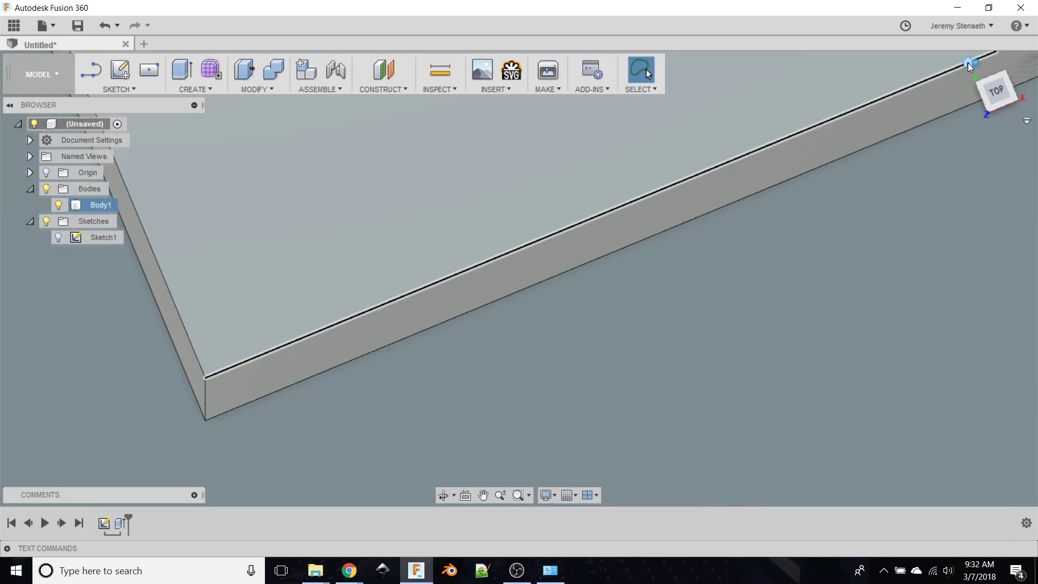
pyautogui.click(969, 63)
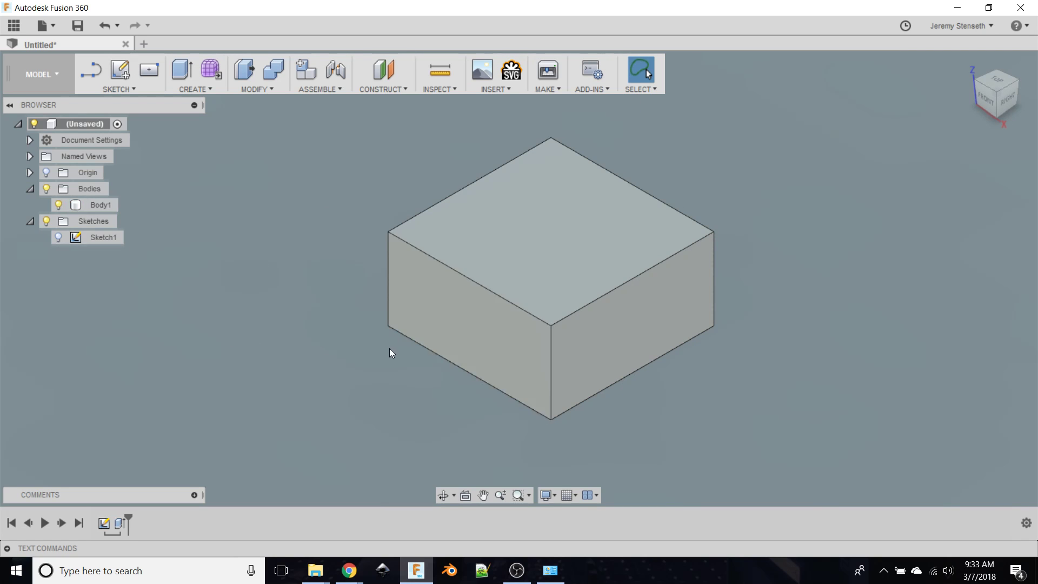
pyautogui.keyDown('shift'); pyautogui.moveTo(389, 350); pyautogui.dragTo(308, 402, button='middle'); pyautogui.keyUp('shift')
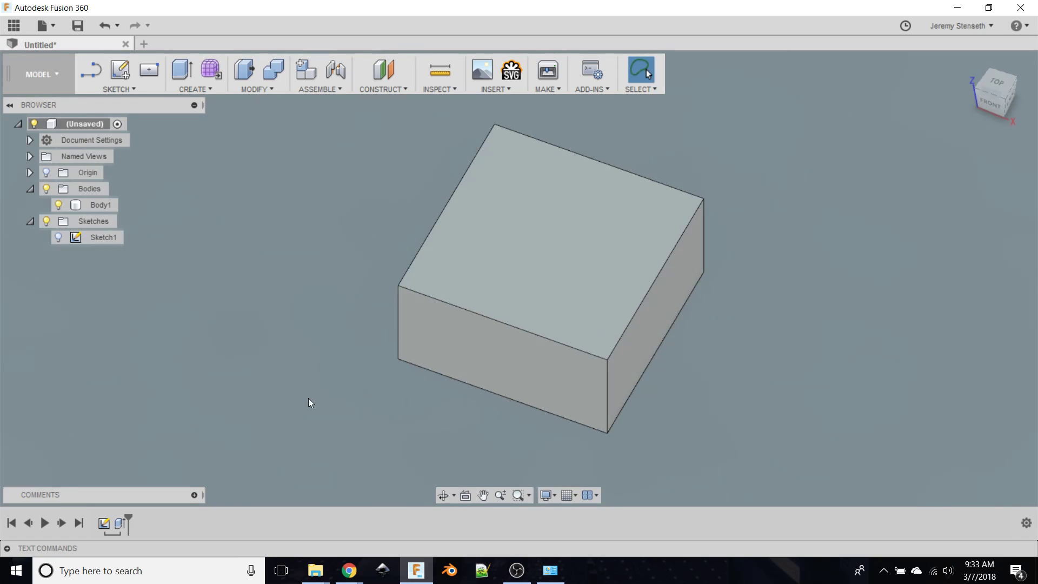